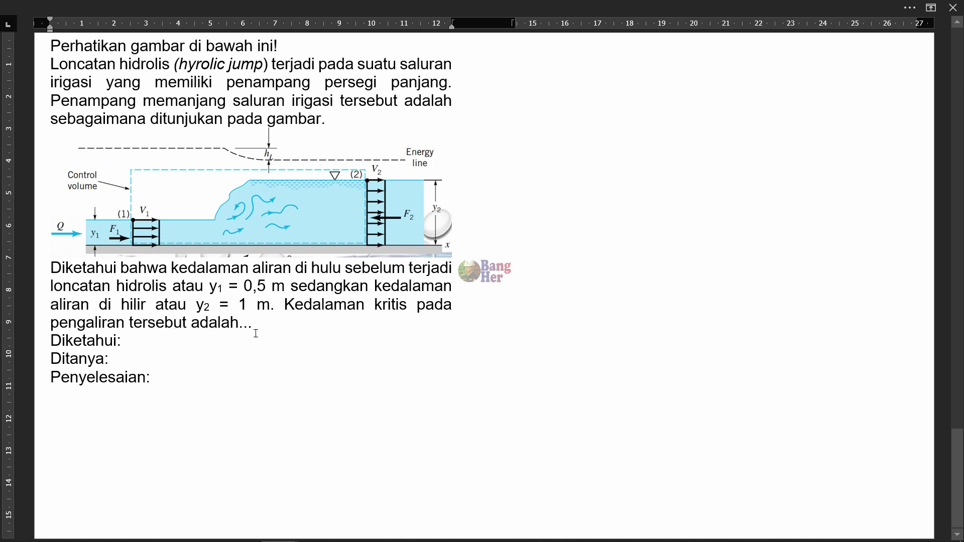
# Step: Add the givens y₁ = 0,5m and y₂ = 1m under Diketahui
pyautogui.click(179, 342)
pyautogui.press('Return')
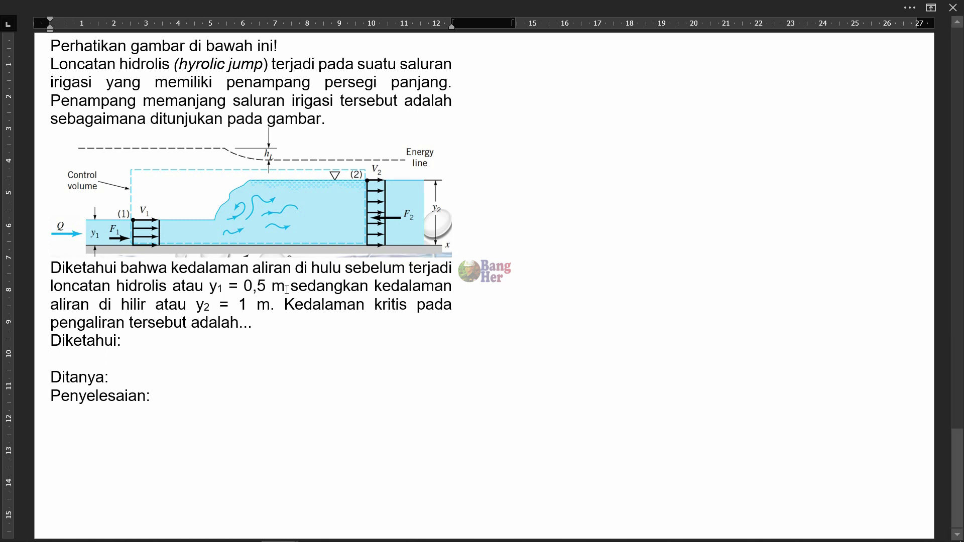
pyautogui.write('y1 = 0,5m')
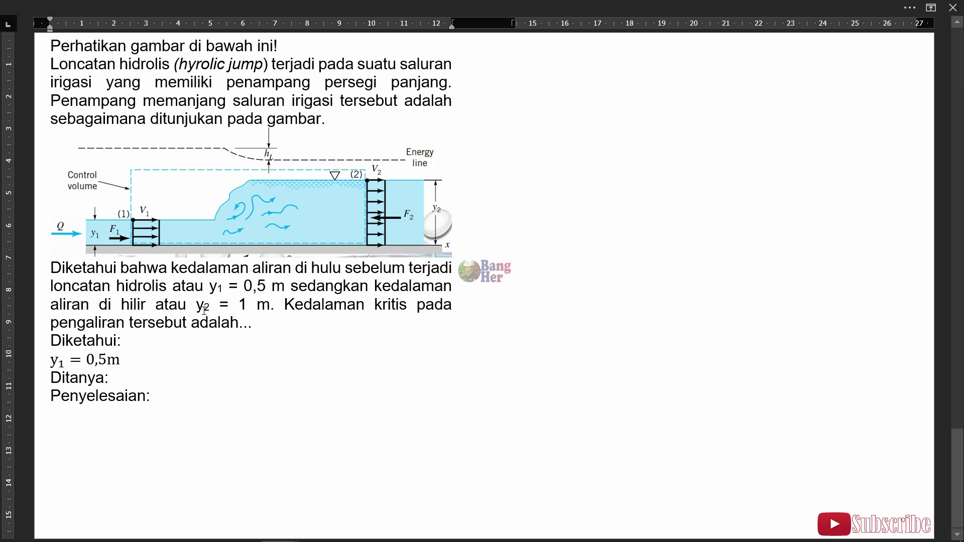
pyautogui.write('y2 = 1m')
# Step: Add the unknown yc =? under Ditanya
pyautogui.click(185, 385)
pyautogui.press('Return')
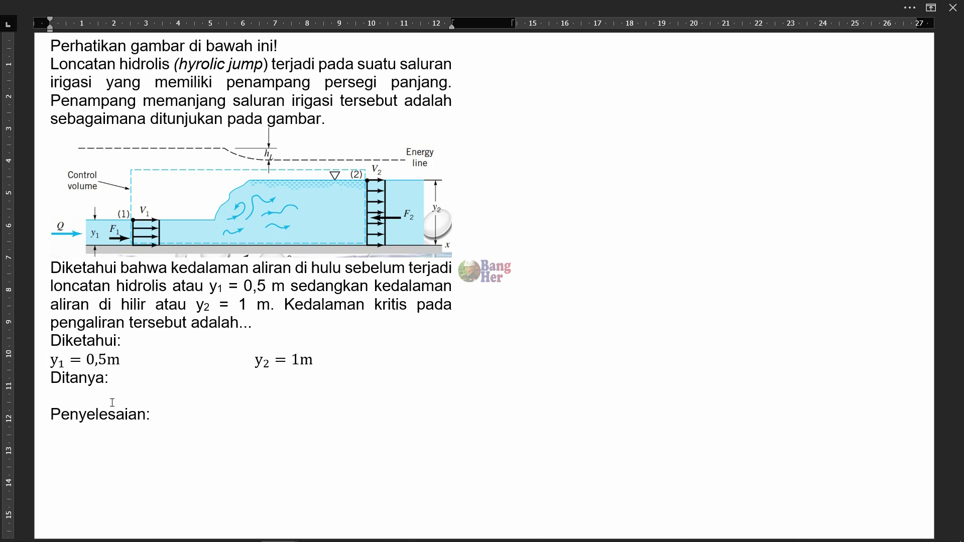
pyautogui.write('yc =?')
pyautogui.write('Mencari debit persatuan lebar (q)')
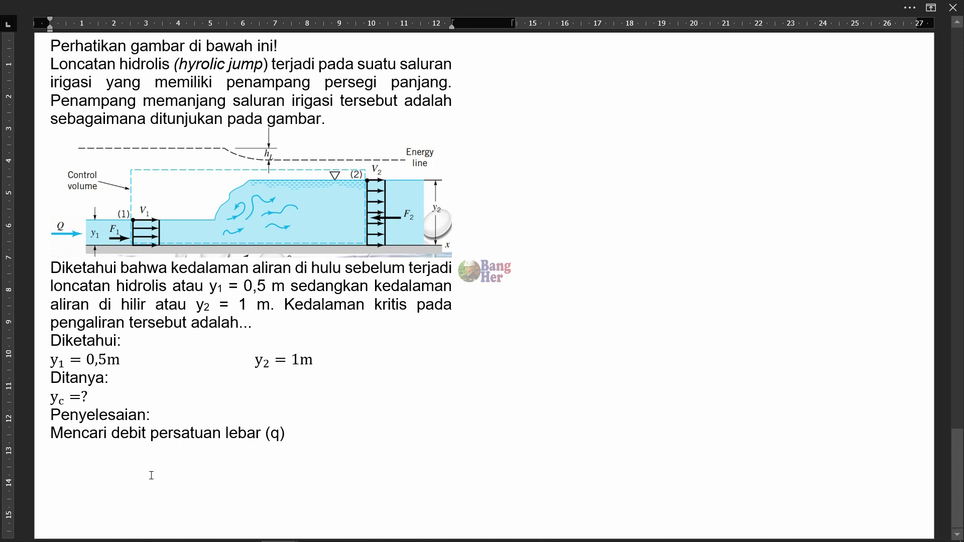
# Step: Insert the equation 2q²/(g·y₁) = y₂² + y₁·y₂ and walk through its numerator, denominator and right side
pyautogui.write('2q^2/(g.y1)=y2^2+y1.y2')
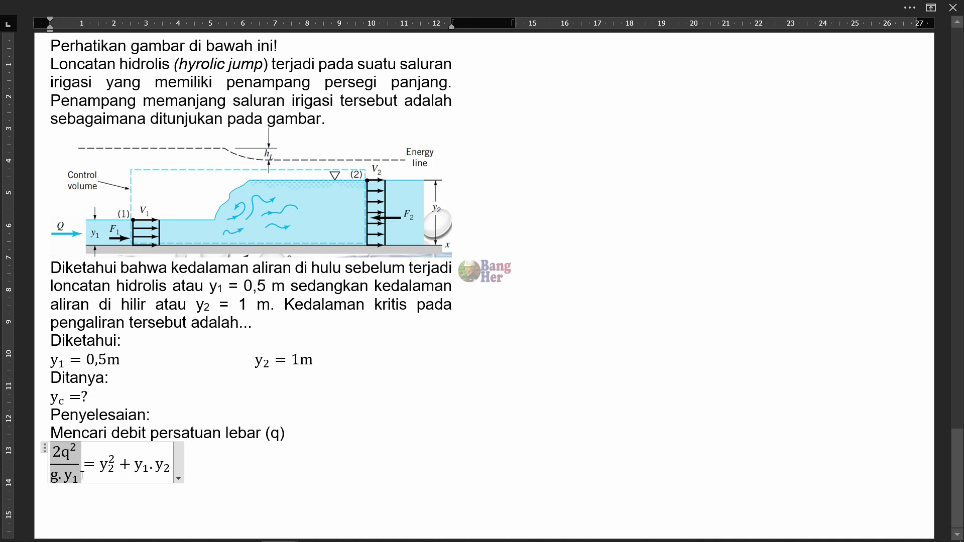
pyautogui.click(115, 475)
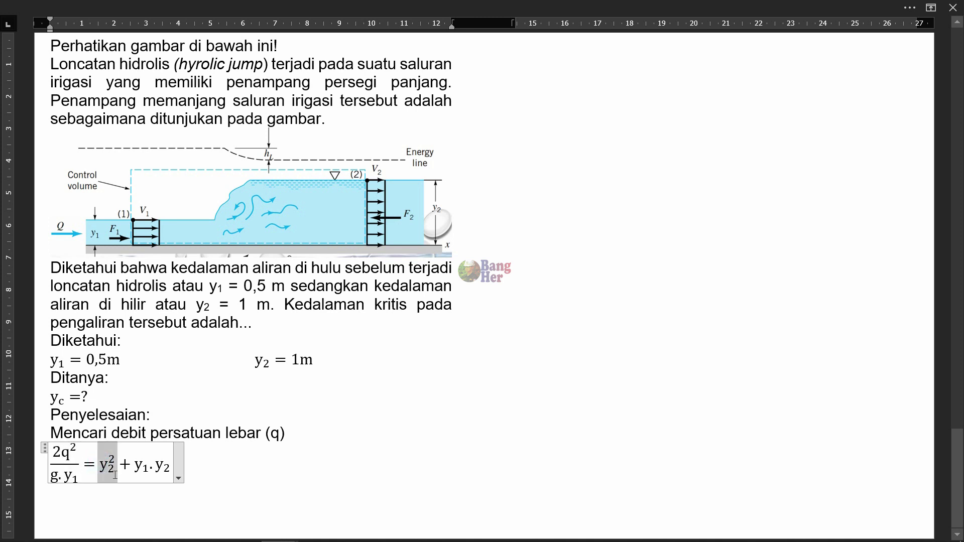
pyautogui.moveTo(115, 475); pyautogui.dragTo(166, 475)
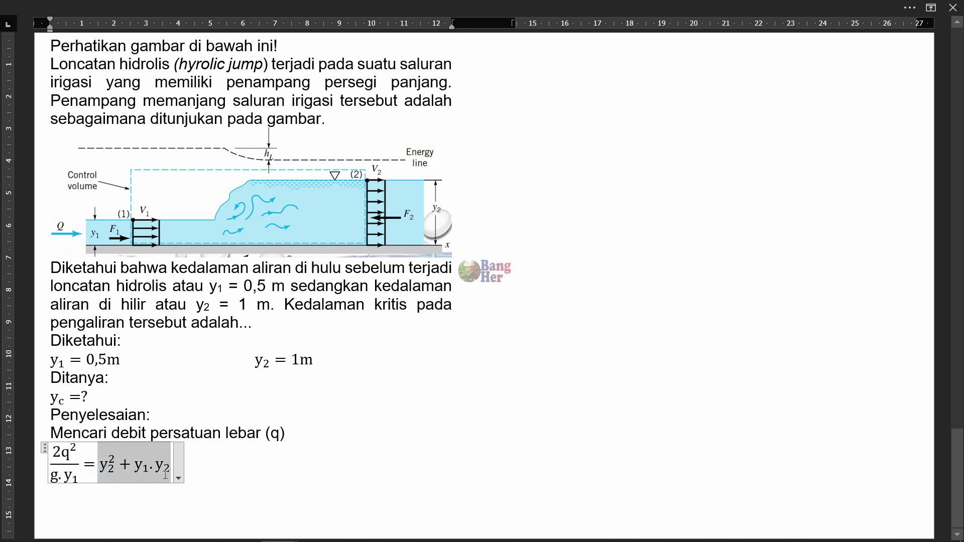
pyautogui.moveTo(56, 460); pyautogui.dragTo(163, 475)
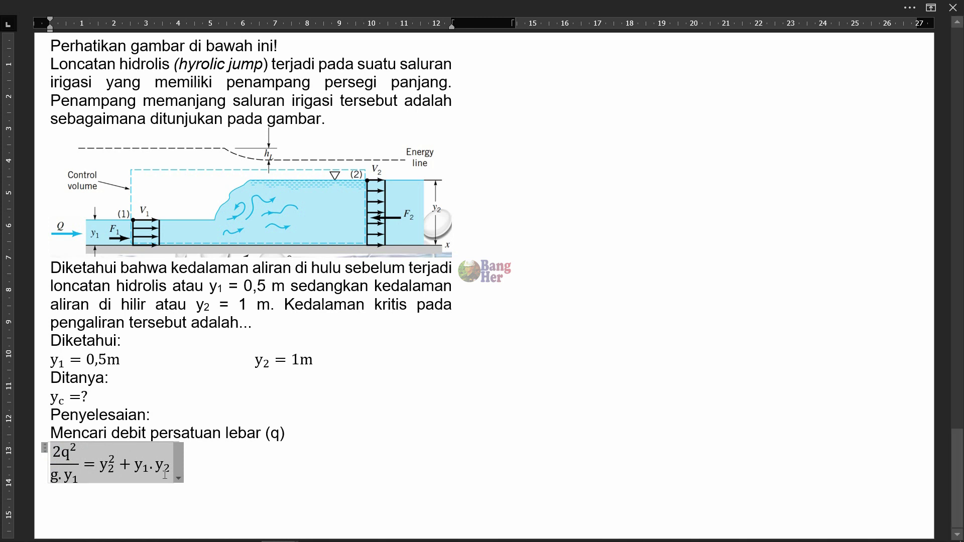
pyautogui.click(165, 475)
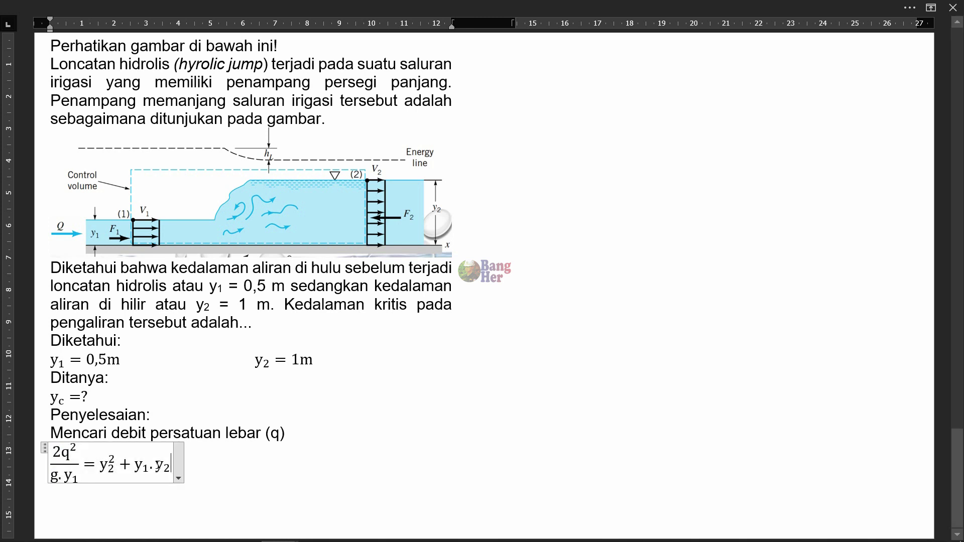
pyautogui.moveTo(63, 454); pyautogui.dragTo(79, 460)
pyautogui.doubleClick(64, 458)
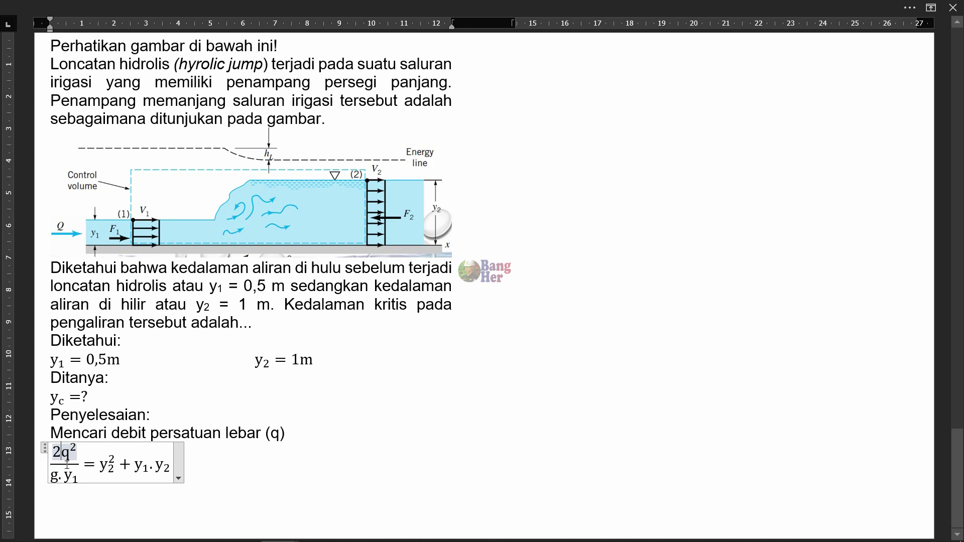
pyautogui.moveTo(101, 469); pyautogui.dragTo(171, 478)
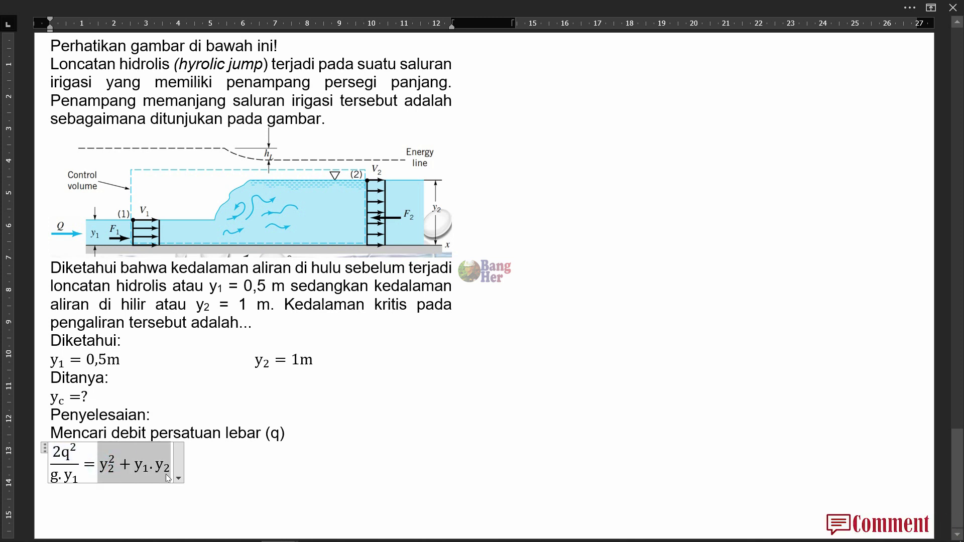
pyautogui.moveTo(82, 481); pyautogui.dragTo(58, 484)
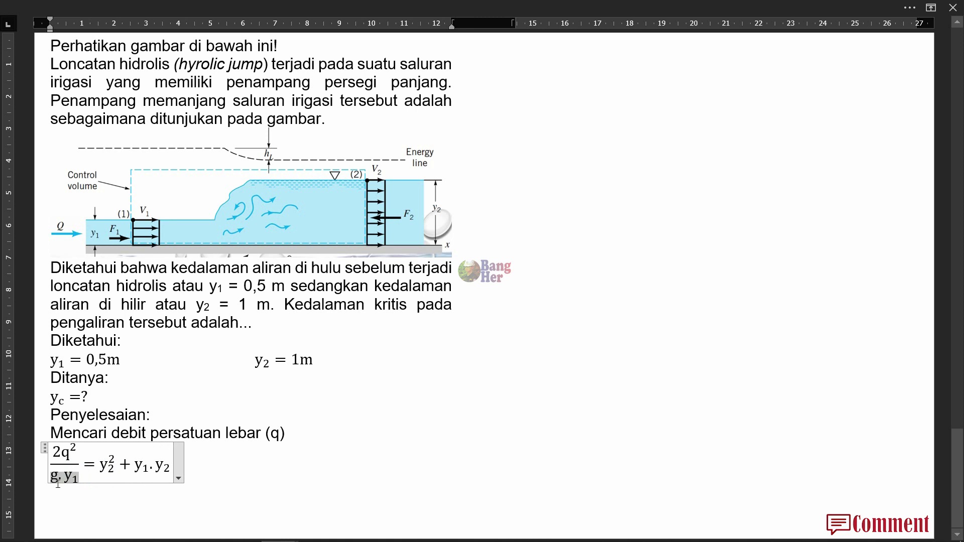
pyautogui.moveTo(58, 484); pyautogui.dragTo(58, 483)
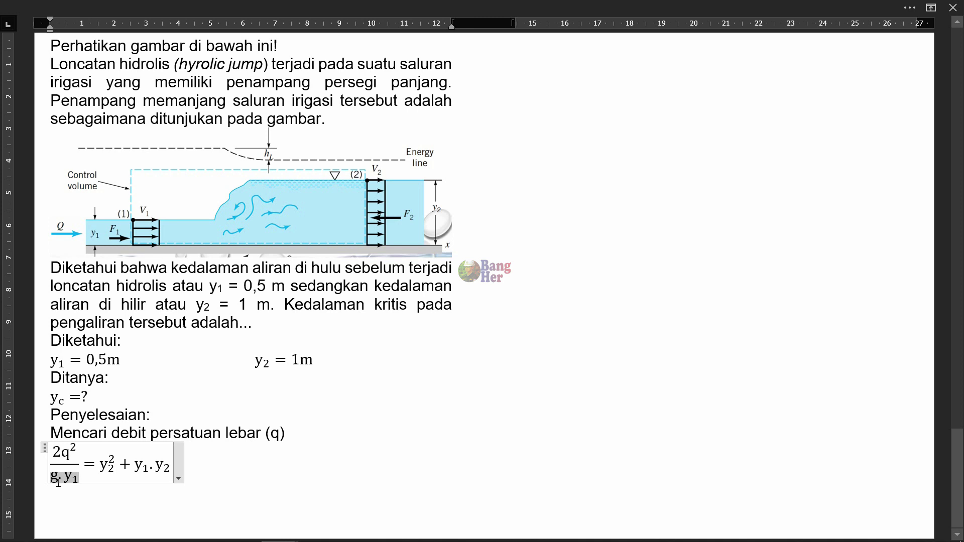
pyautogui.click(172, 476)
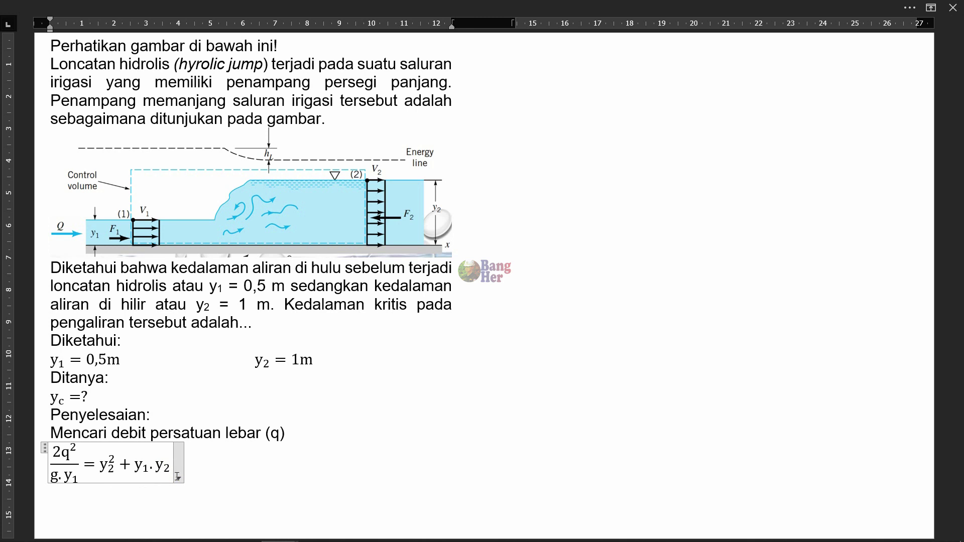
# Step: Append the rearranged q² = (y₂² + y₁·y₂)(g·y₁)/2 and add a copy on a new line
pyautogui.write('→ q² = (y₂² + y₁.y₂).(g.y₁)/2')
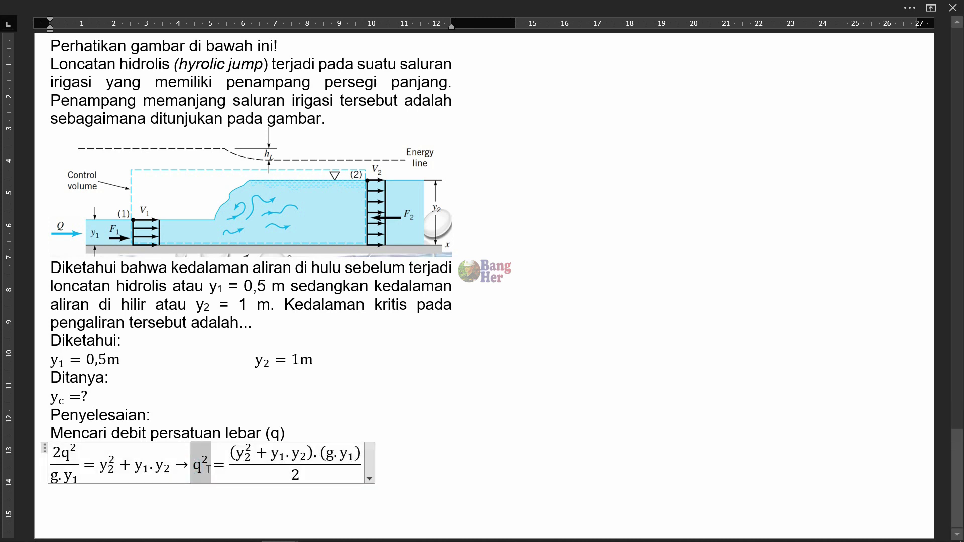
pyautogui.click(245, 456)
pyautogui.moveTo(253, 456); pyautogui.dragTo(362, 476)
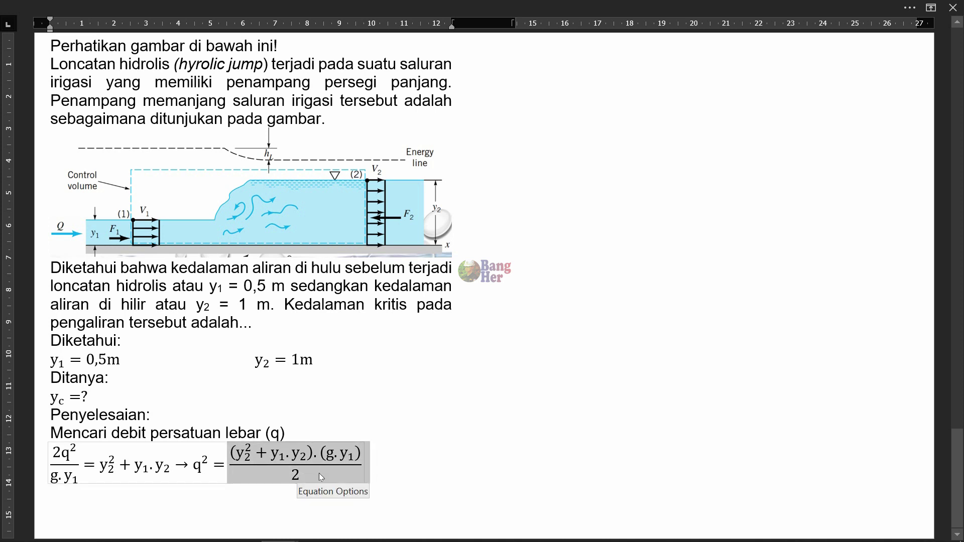
pyautogui.press('End')
pyautogui.press('Return')
pyautogui.write('q² = (y₂² + y₁.y₂).(g.y₁)/2')
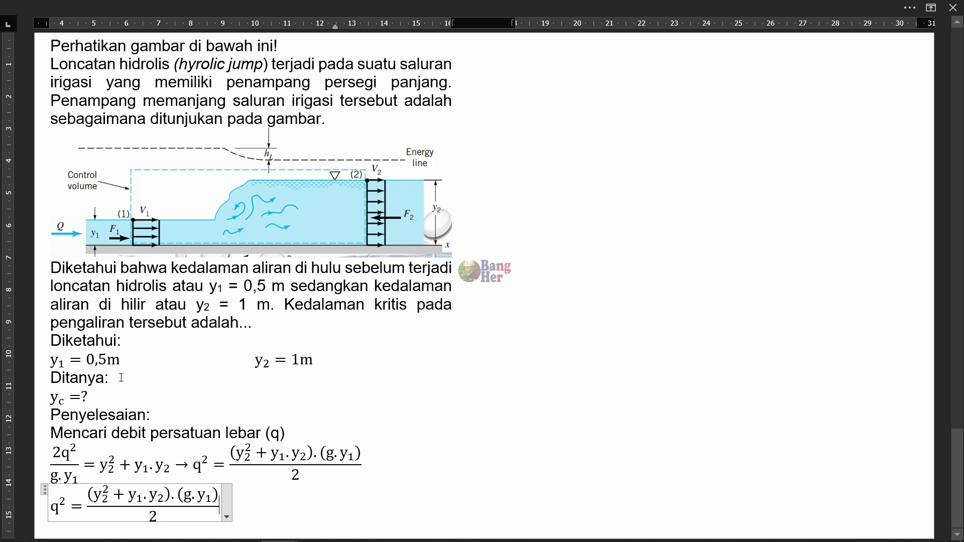
# Step: In the copied equation, substitute 1m for both y₂ terms and 0,5m for the first y₁
pyautogui.moveTo(290, 360); pyautogui.dragTo(312, 364)
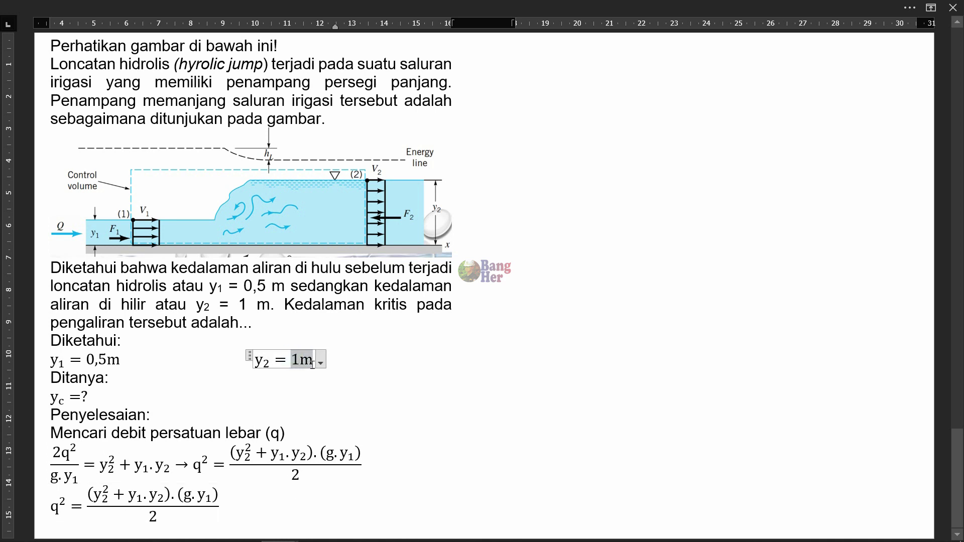
pyautogui.hotkey('ctrl', 'c')
pyautogui.doubleClick(100, 495)
pyautogui.hotkey('ctrl', 'v')
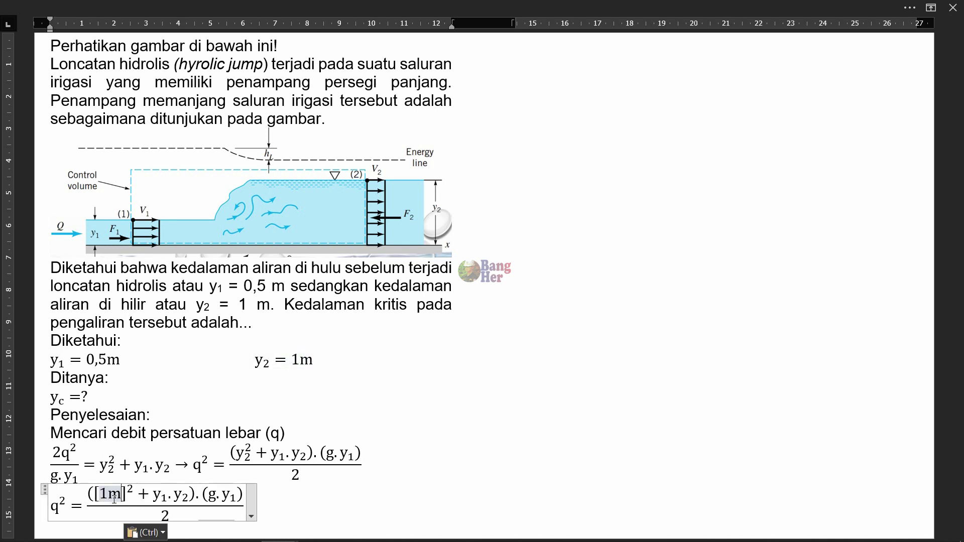
pyautogui.click(171, 499)
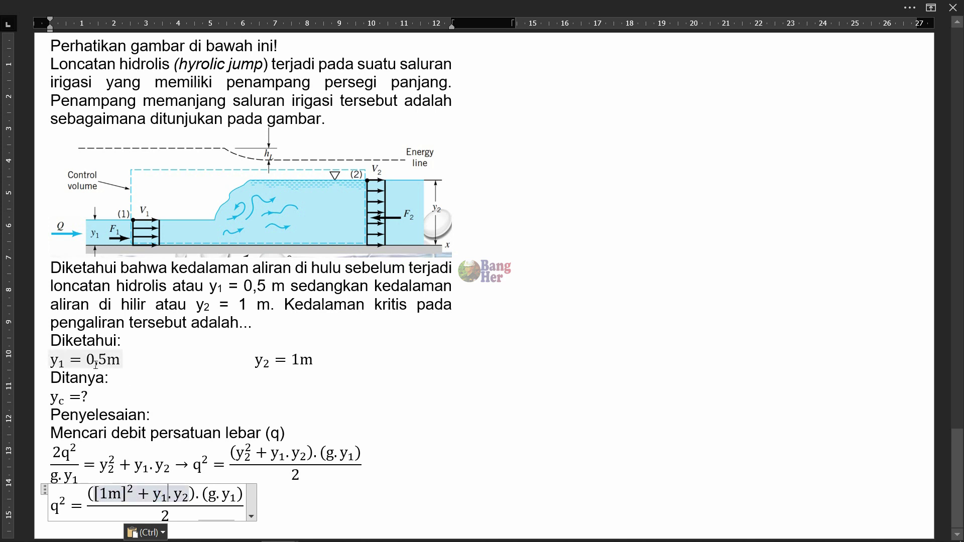
pyautogui.press('BackSpace')
pyautogui.press('BackSpace')
pyautogui.write('0,5m')
pyautogui.click(294, 359)
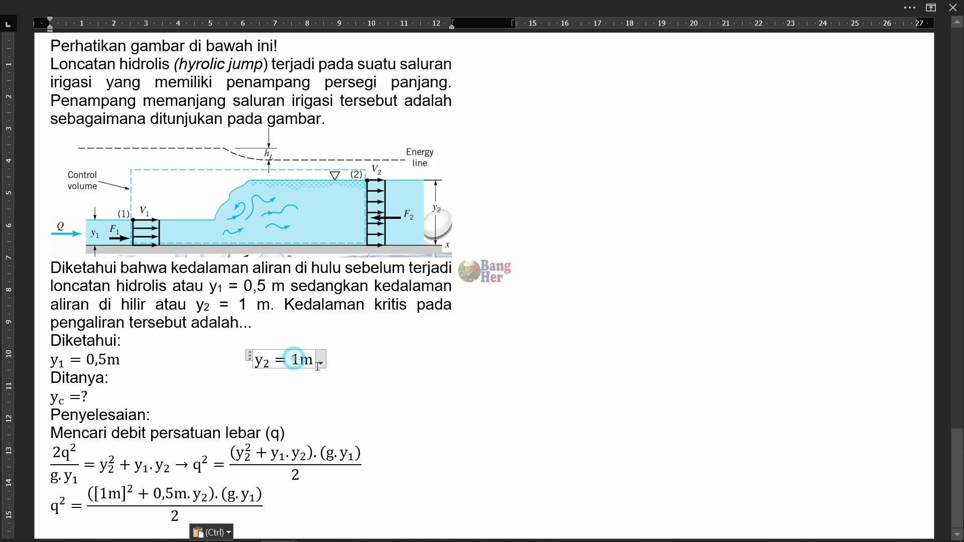
pyautogui.doubleClick(316, 364)
pyautogui.hotkey('ctrl', 'c')
pyautogui.doubleClick(205, 495)
pyautogui.hotkey('ctrl', 'v')
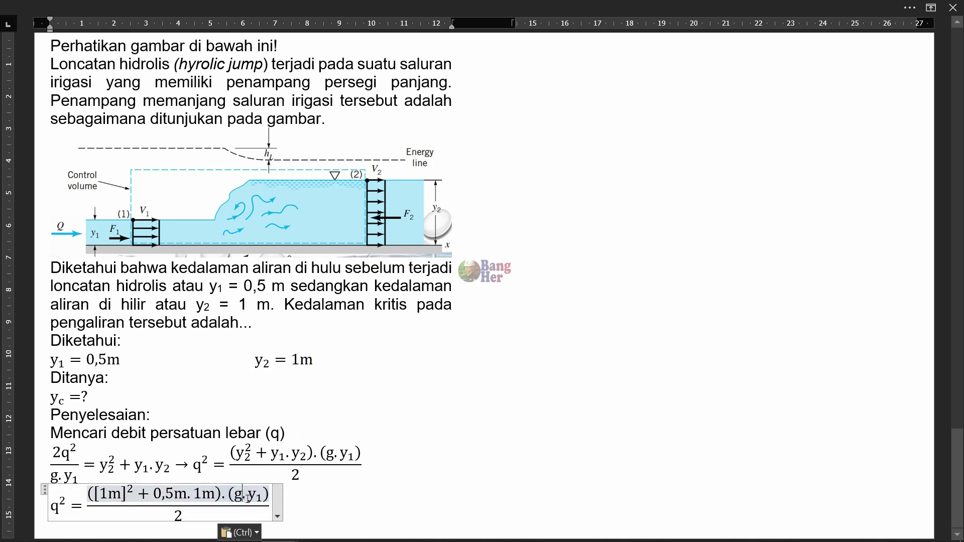
# Step: Replace g with 9,81m/d² and the remaining y₁ with 0,5m, then append = 3,68
pyautogui.press('BackSpace')
pyautogui.write('9,')
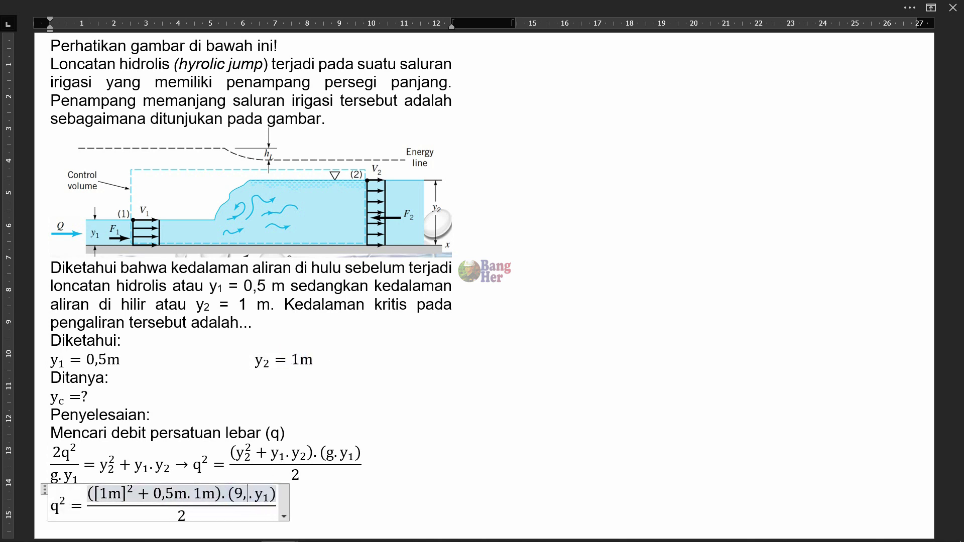
pyautogui.write('81m/d')
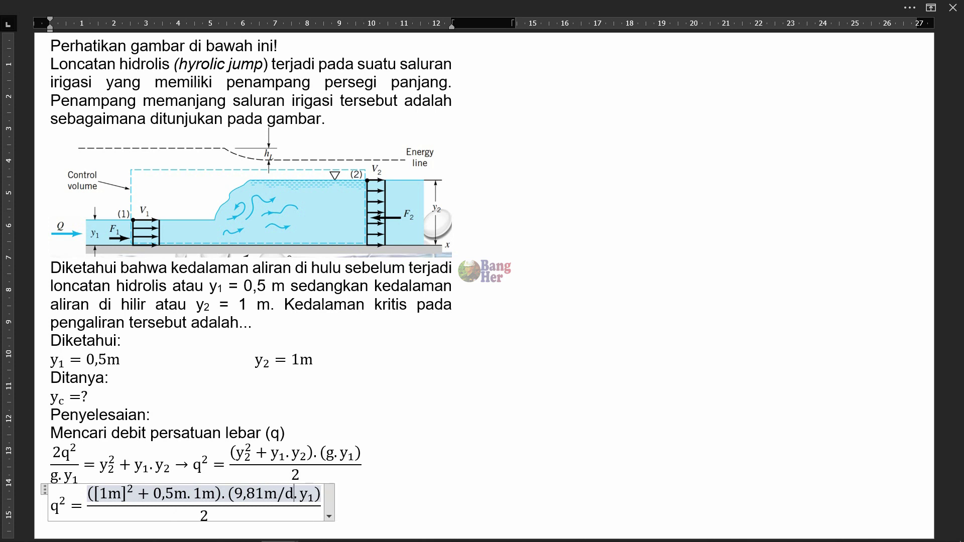
pyautogui.write('^2')
pyautogui.moveTo(87, 361); pyautogui.dragTo(107, 362)
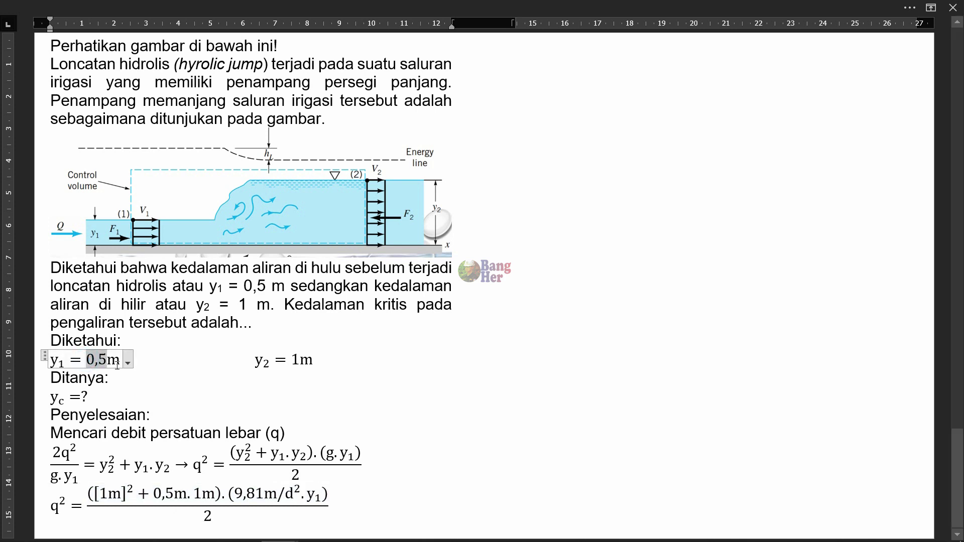
pyautogui.doubleClick(316, 502)
pyautogui.hotkey('ctrl', 'v')
pyautogui.press('Right')
pyautogui.write('= ')
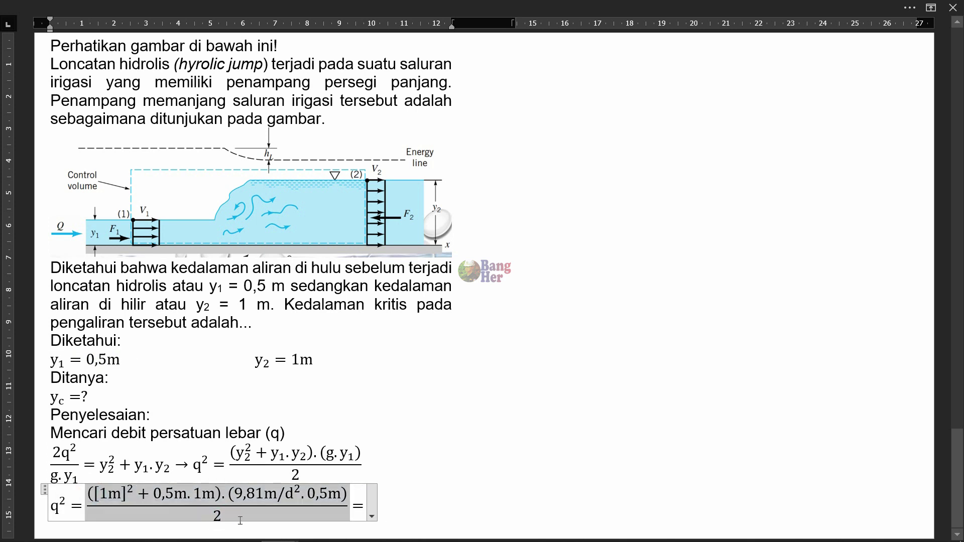
pyautogui.write('3,68')
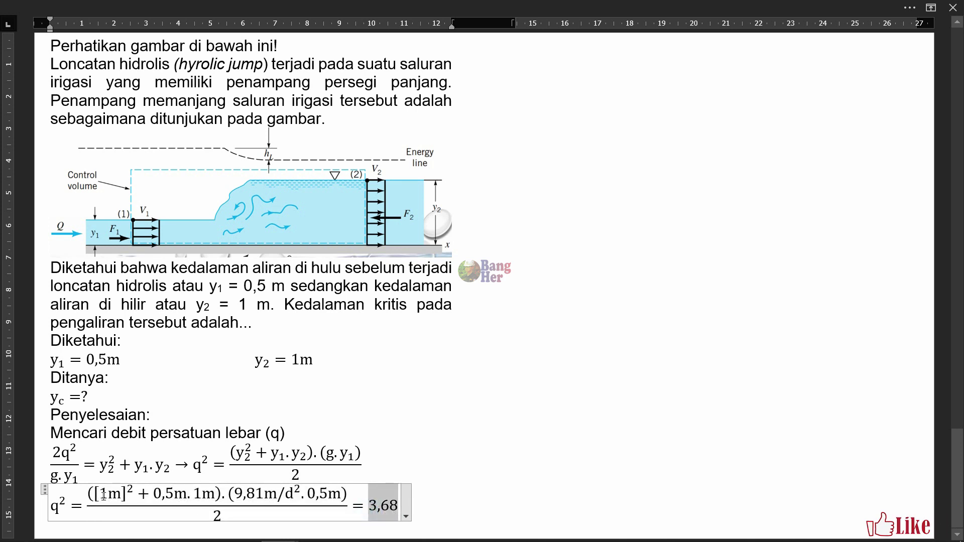
# Step: Add the unit m⁴/d² so the result reads 3,68m⁴/d²
pyautogui.moveTo(96, 498); pyautogui.dragTo(218, 499)
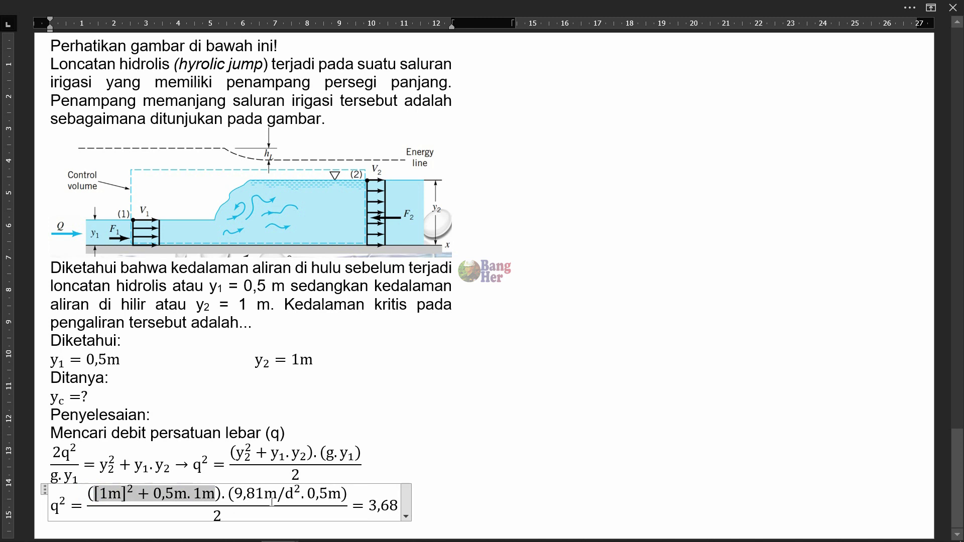
pyautogui.moveTo(263, 498); pyautogui.dragTo(298, 499)
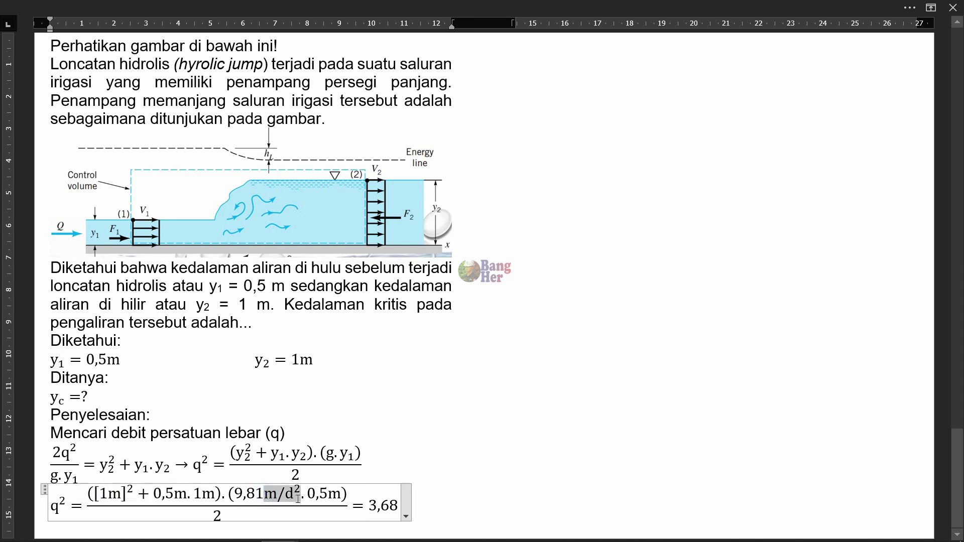
pyautogui.moveTo(331, 497)
pyautogui.mouseDown()
pyautogui.moveTo(344, 503)
pyautogui.moveTo(332, 507)
pyautogui.mouseUp()
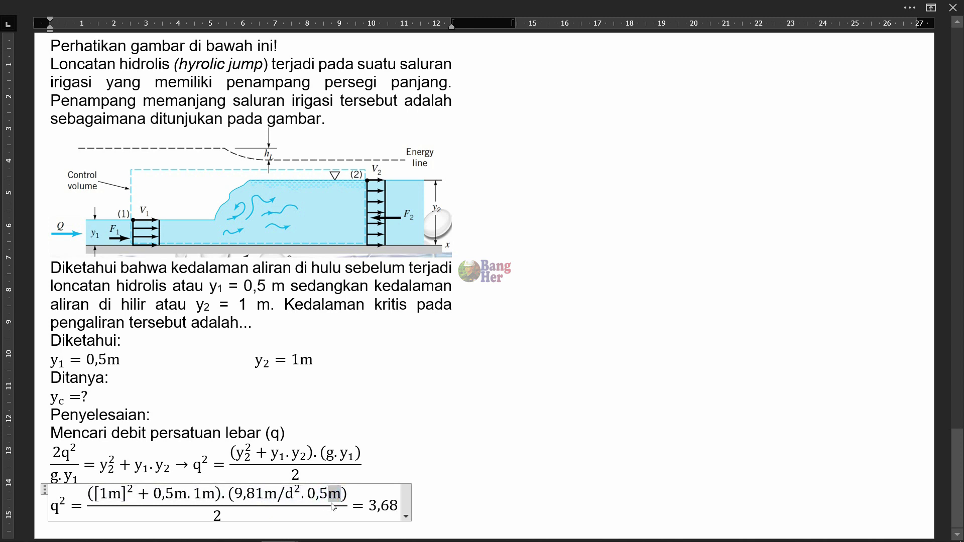
pyautogui.click(403, 517)
pyautogui.hotkey('ctrl', 'v')
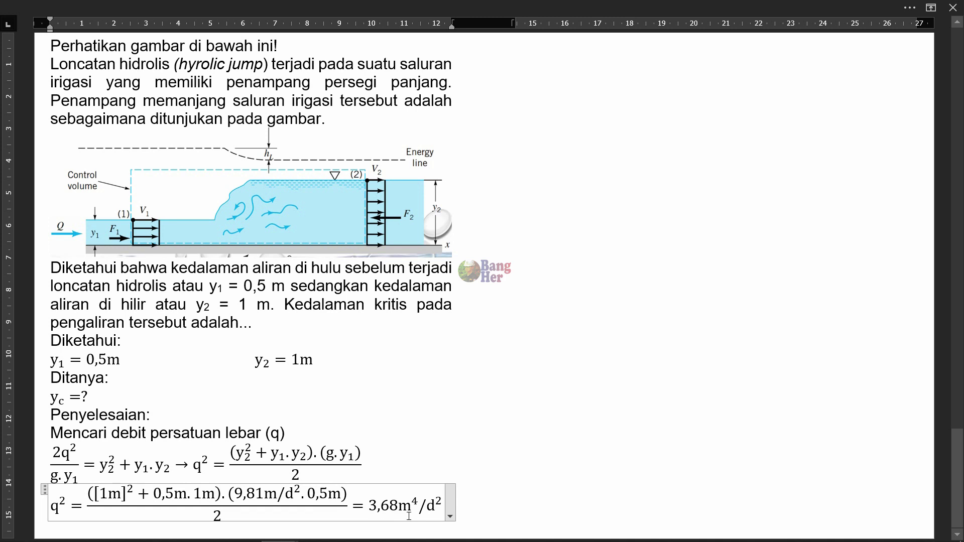
pyautogui.moveTo(405, 509); pyautogui.dragTo(441, 511)
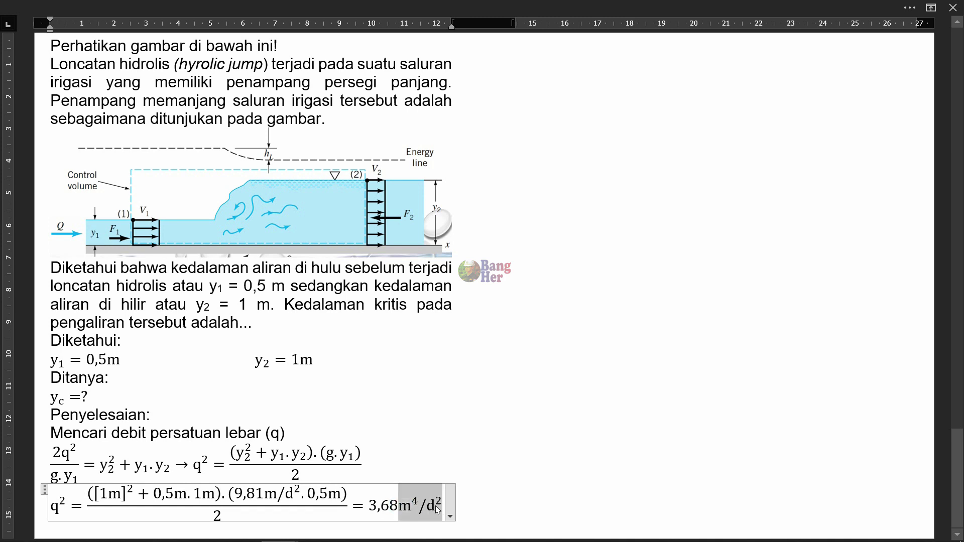
pyautogui.press('Left')
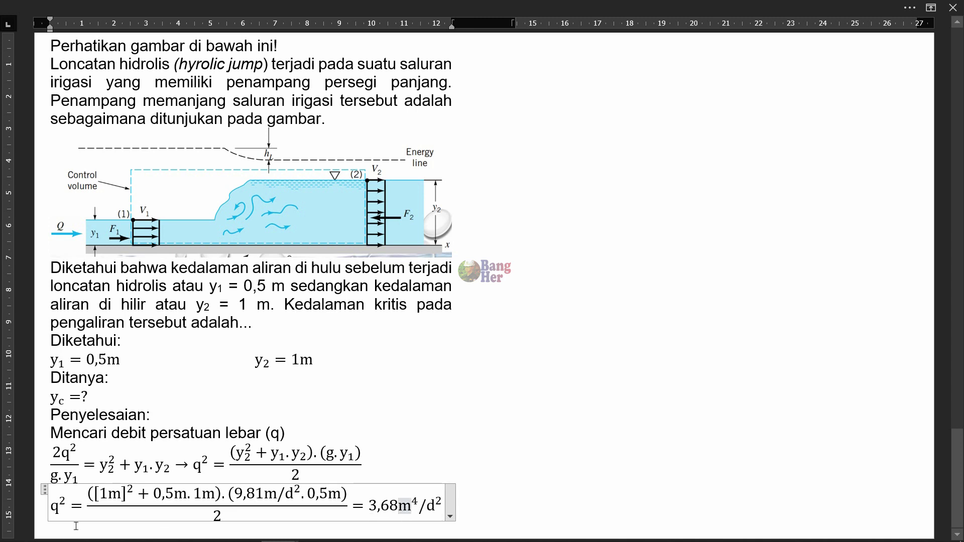
# Step: Start a new column headed 'Mencari kedalaman kritis (yc)'
pyautogui.moveTo(71, 512); pyautogui.dragTo(50, 511)
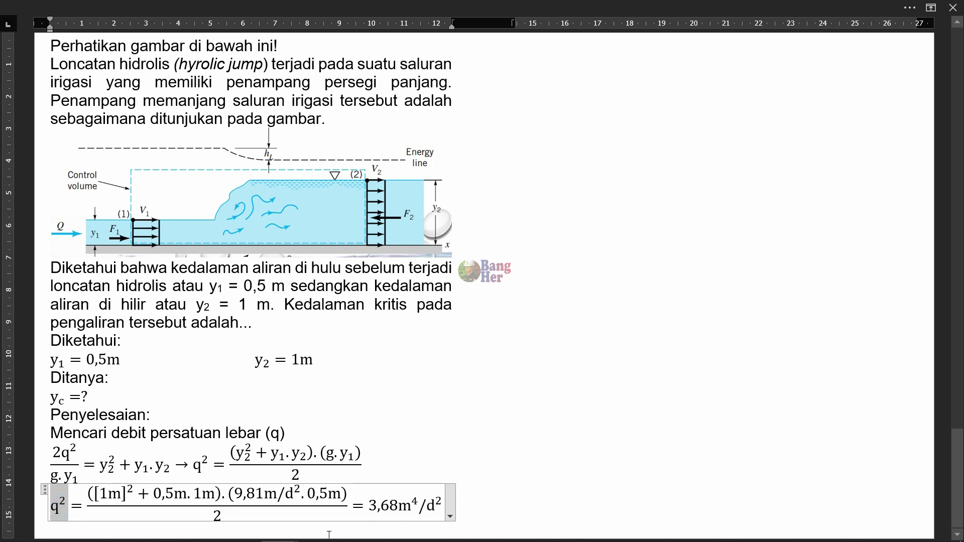
pyautogui.moveTo(372, 513); pyautogui.dragTo(443, 512)
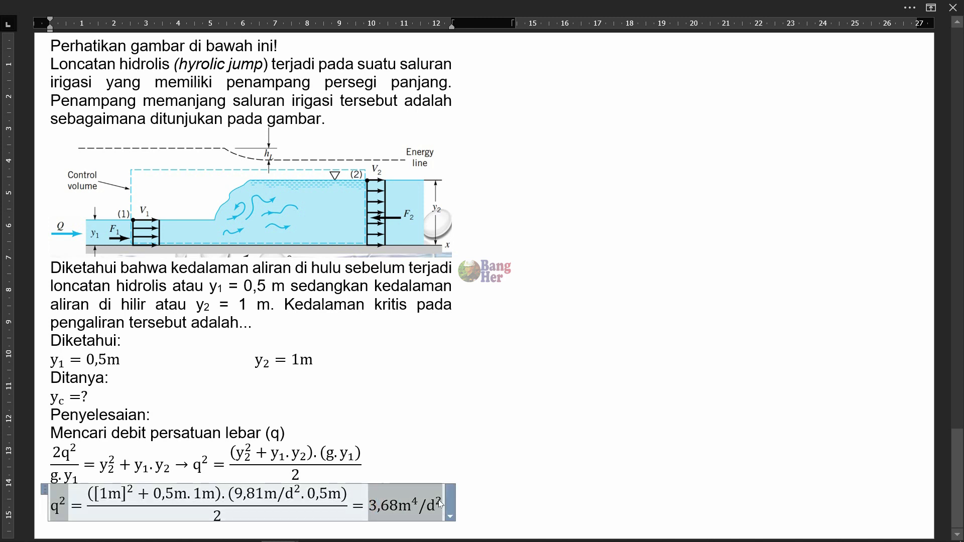
pyautogui.press('Right')
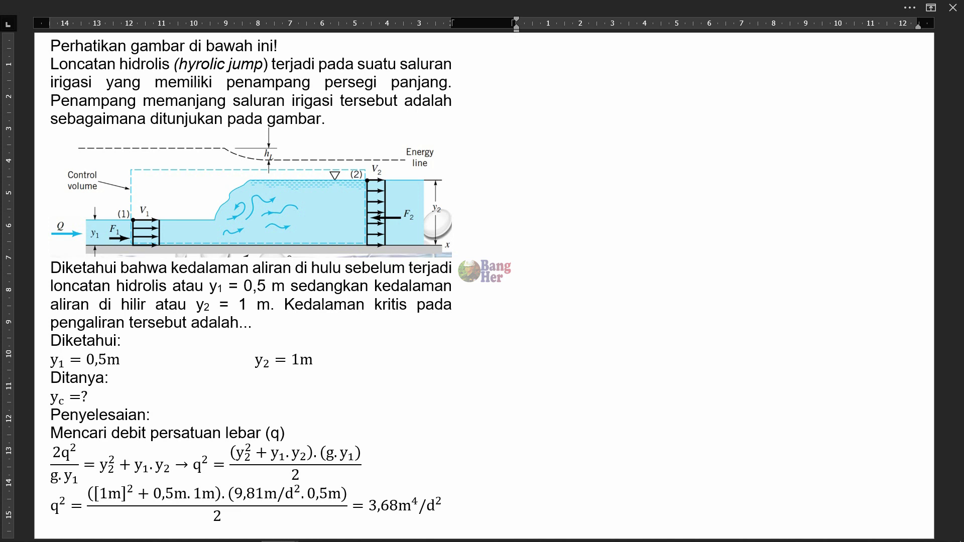
pyautogui.write('Mencari kedalaman kritis (yc)')
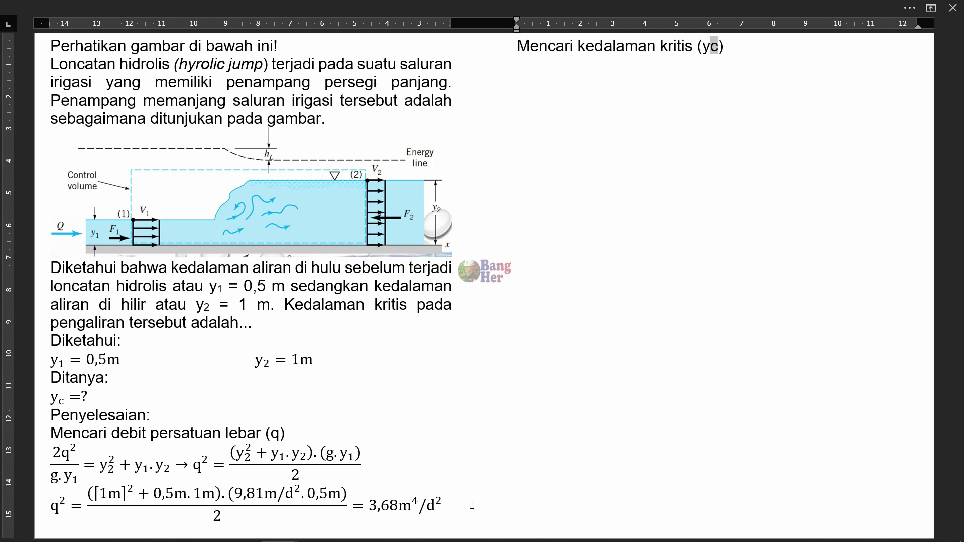